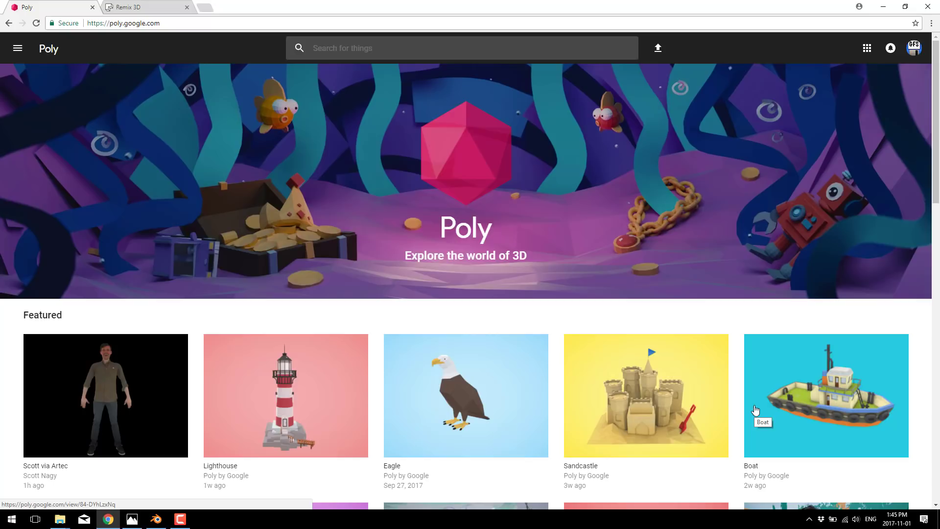
Open and preview the Sandcastle model, then download it as an OBJ file under the CC-BY licence
scroll(663, 430, down, 3)
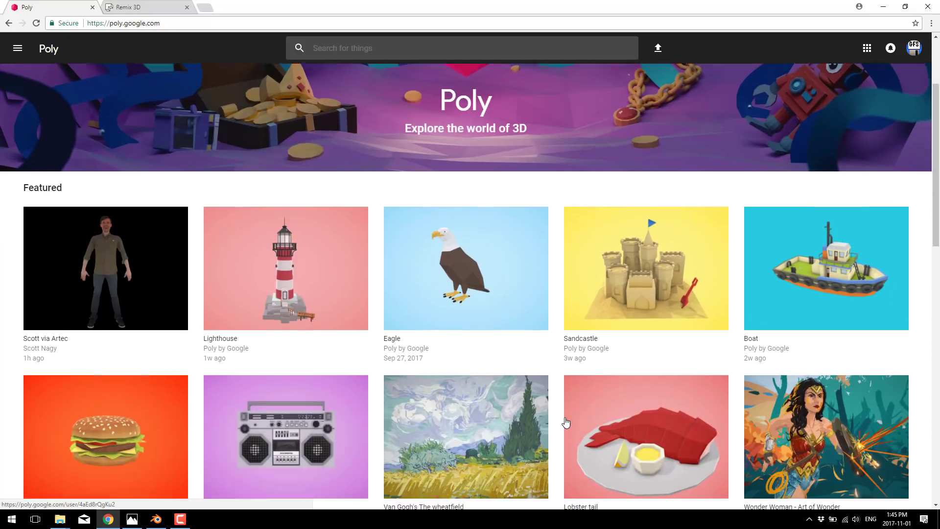
click(645, 270)
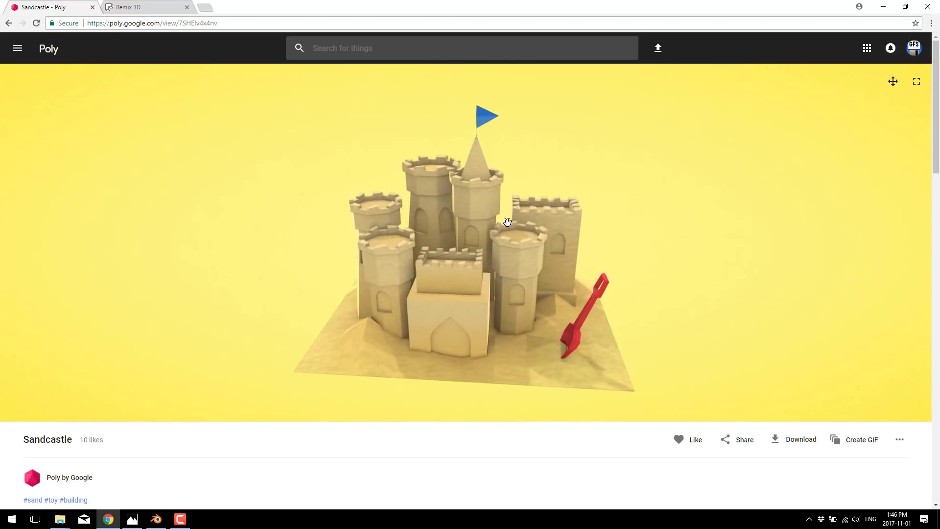
drag(508, 268, 521, 248)
click(815, 445)
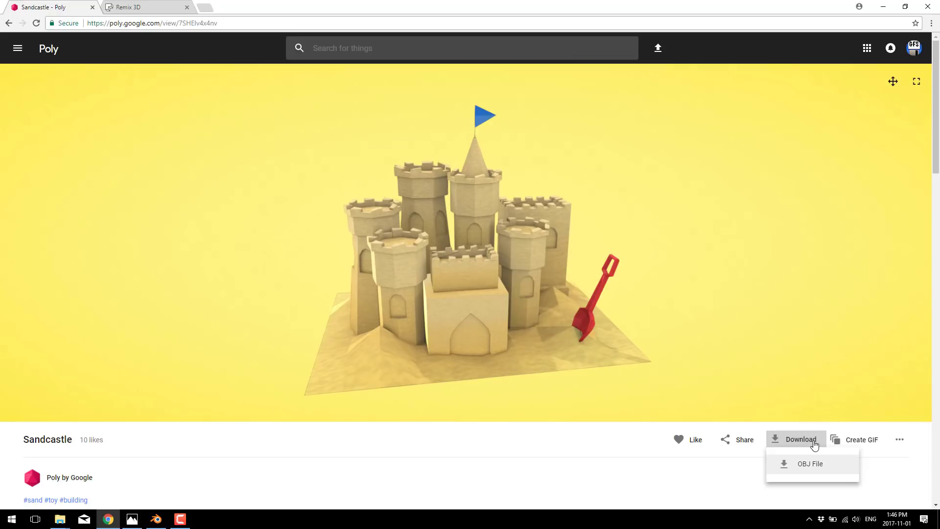
click(814, 465)
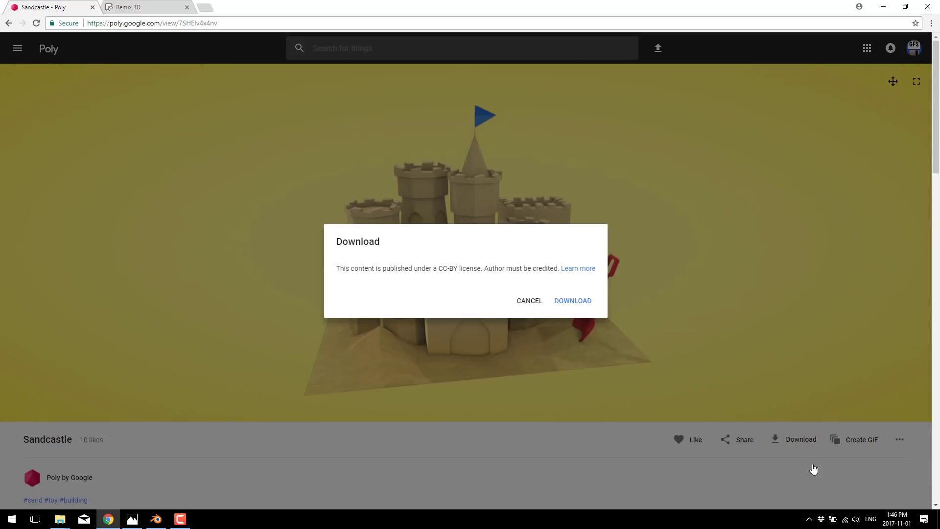
click(568, 301)
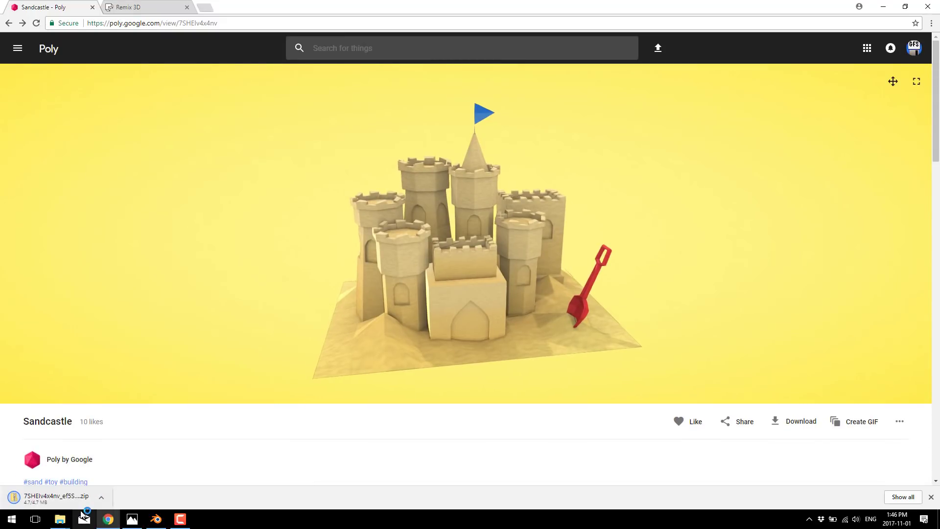
Extract SandCastle.obj, SandCastle.mtl and SandCastle_BaseColor.png from the zip into Downloads
click(54, 498)
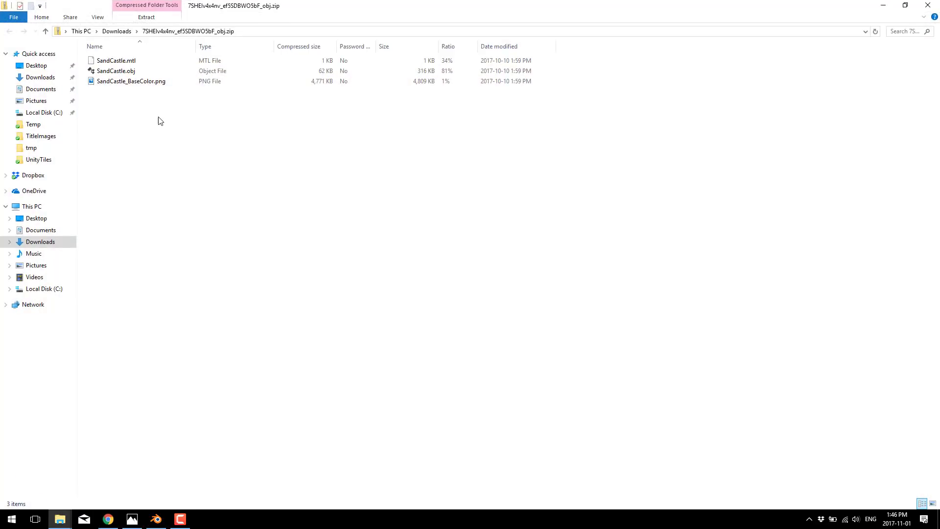
drag(163, 109, 126, 36)
click(126, 34)
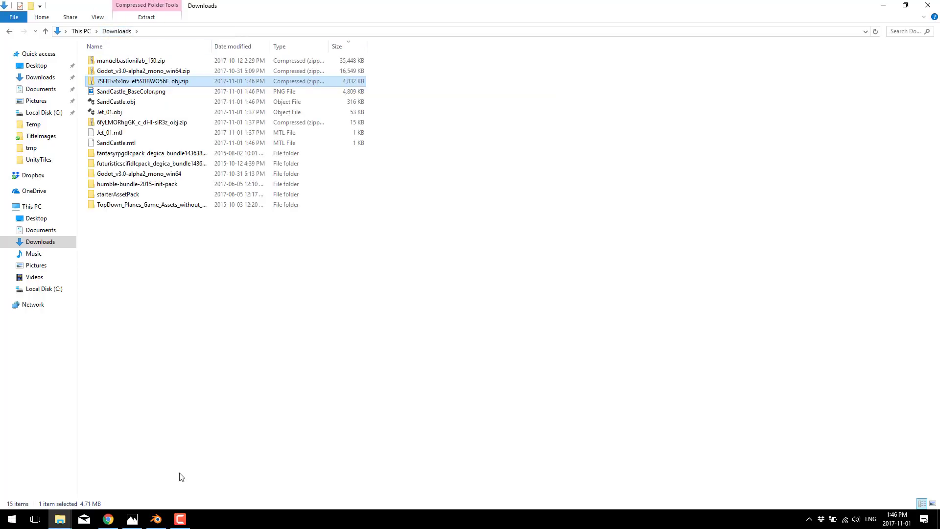
click(156, 519)
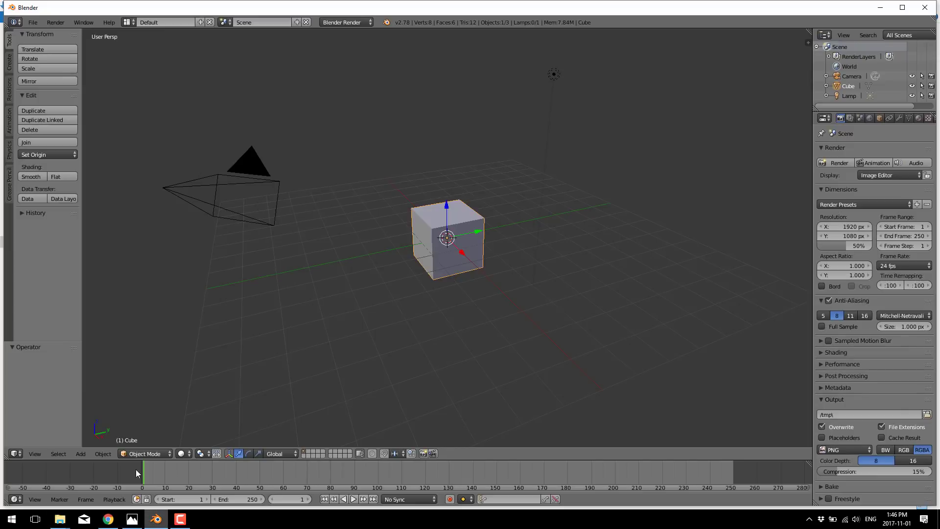
Delete the default cube and import SandCastle.obj from Downloads as a Wavefront OBJ
key(x)
click(434, 243)
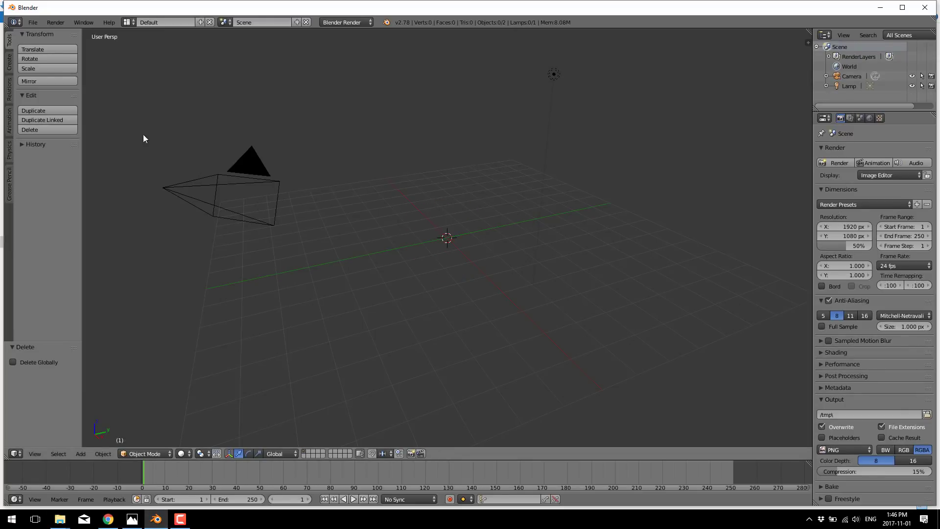
click(32, 23)
mouse_move(59, 200)
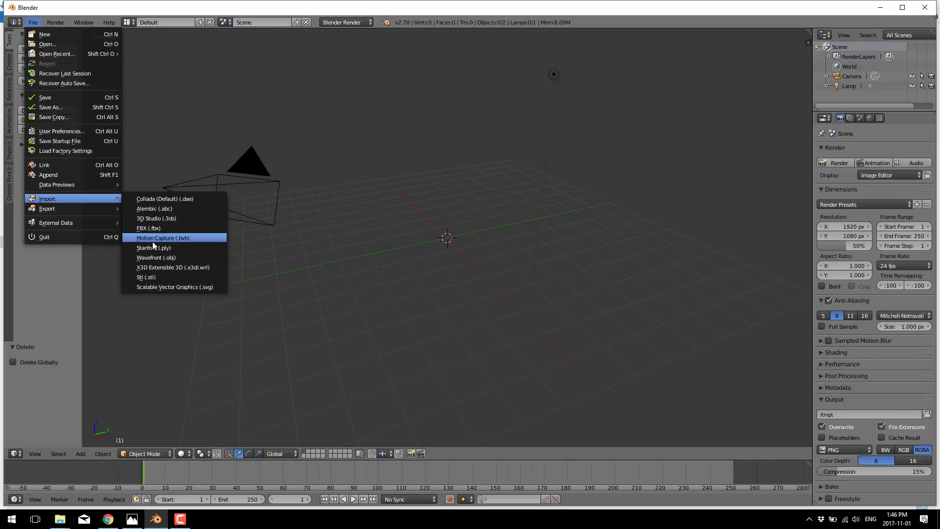
click(160, 257)
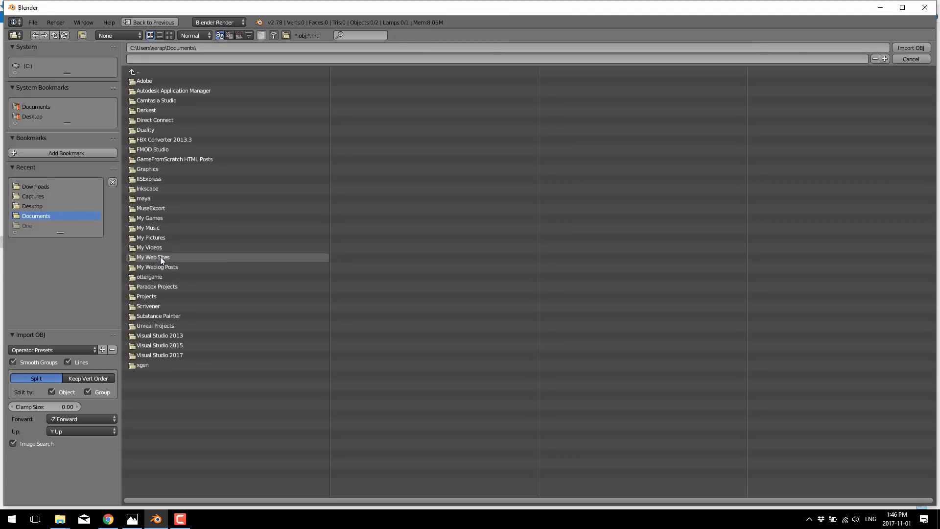
click(36, 187)
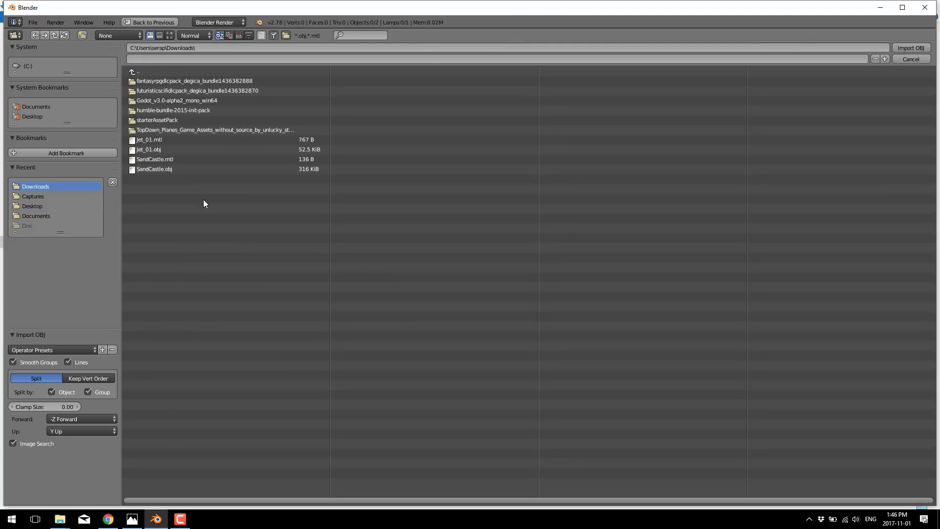
double_click(149, 172)
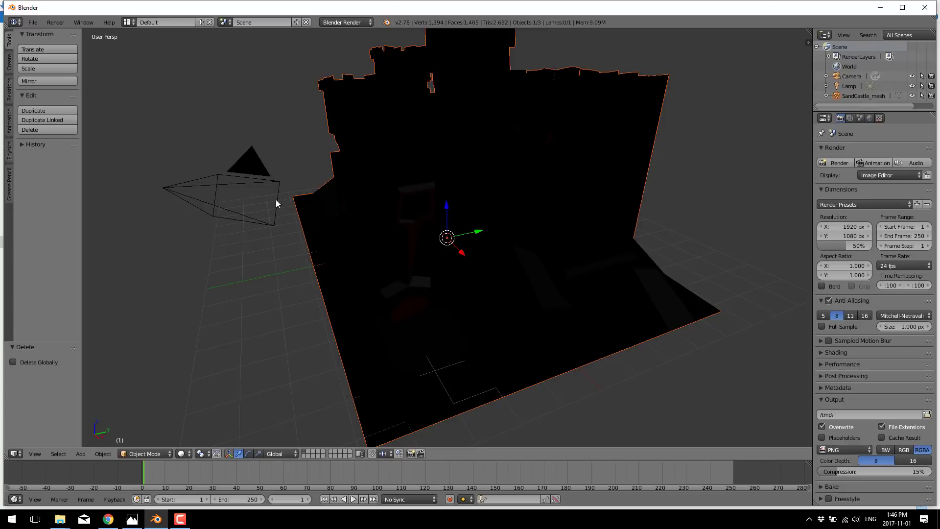
scroll(503, 324, down, 5)
middle_drag(504, 324, 369, 298)
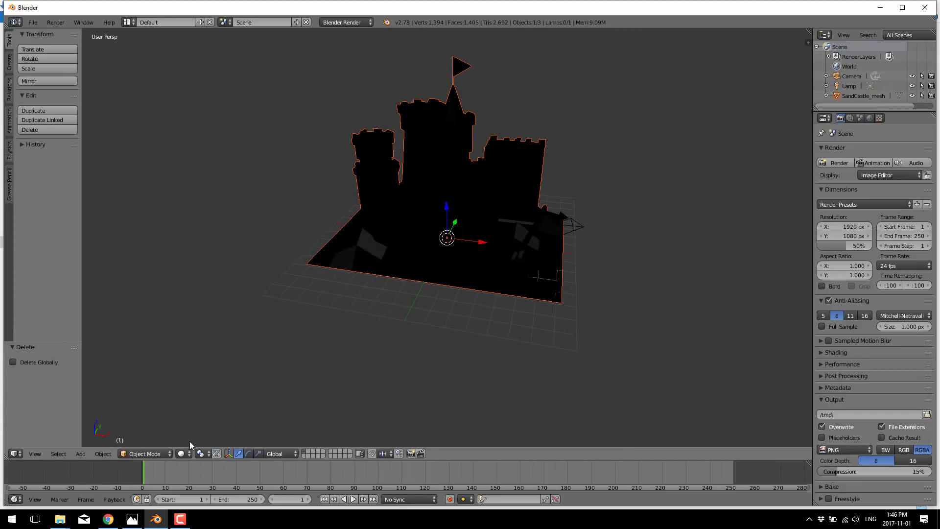
Switch viewport shading to Material so the castle shows its sand colours
click(186, 453)
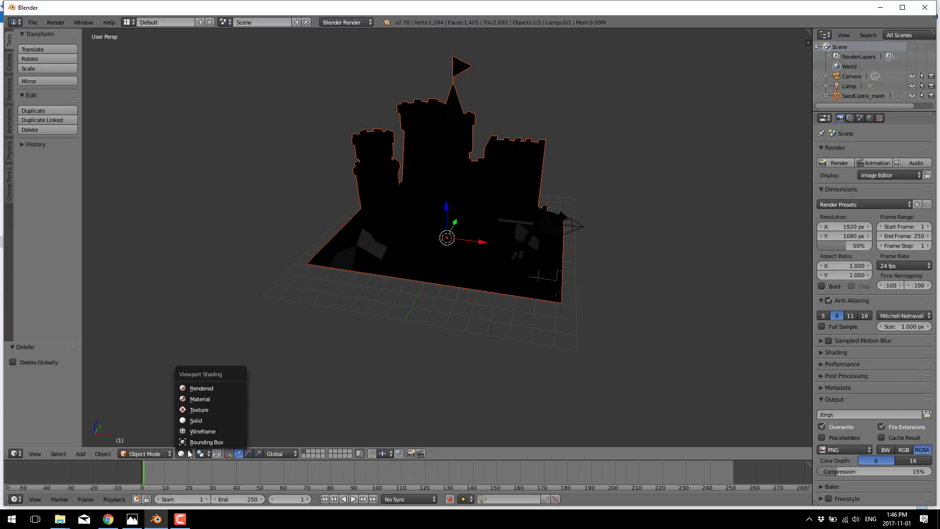
click(199, 399)
mouse_move(494, 303)
middle_down()
mouse_move(480, 325)
mouse_move(437, 334)
middle_up()
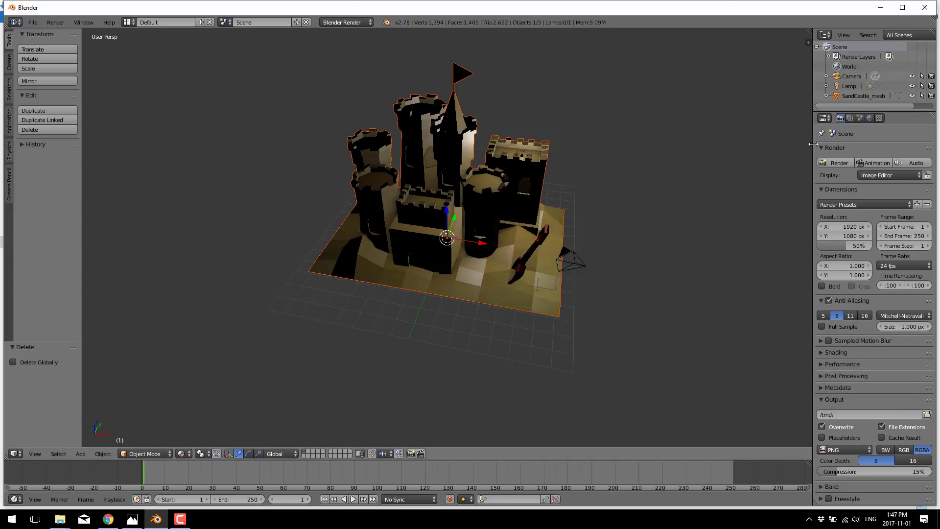
middle_drag(526, 246, 495, 239)
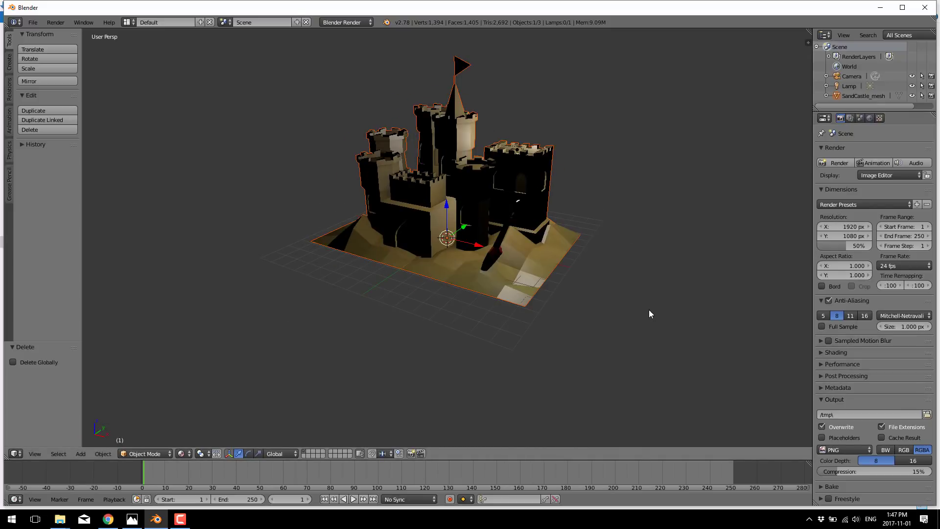
Light the castle with a Sun lamp rotated 25.01° on X
key(n)
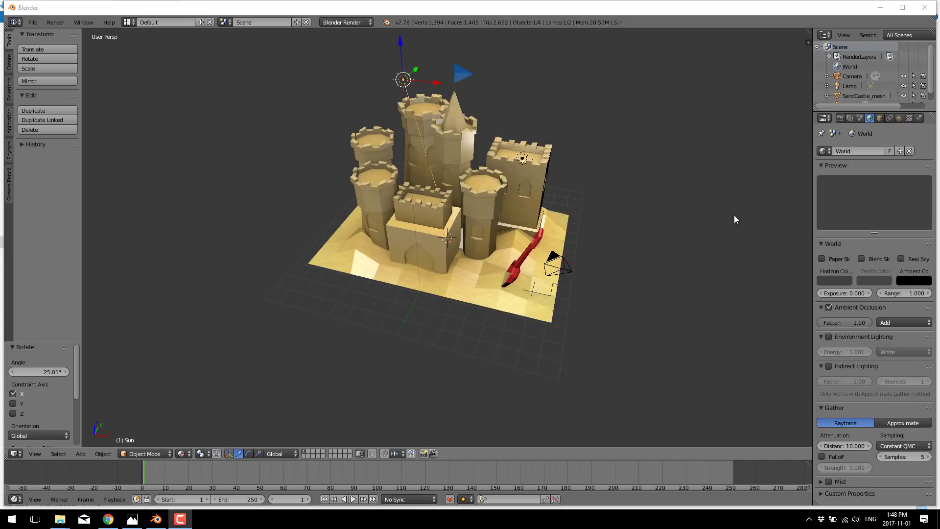
middle_drag(489, 198, 537, 164)
scroll(537, 163, up, 4)
middle_drag(625, 193, 629, 159)
scroll(585, 234, down, 4)
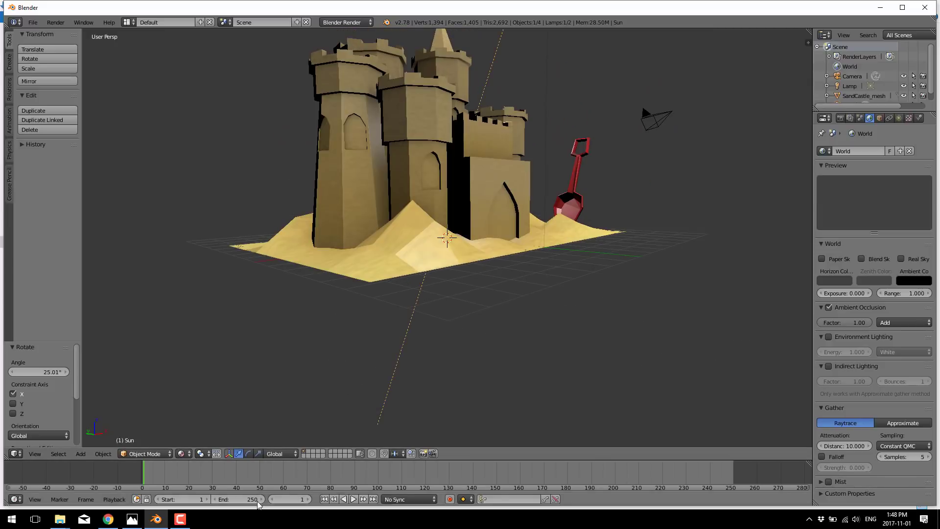
Back in the browser, open Poly's Architecture category
click(108, 519)
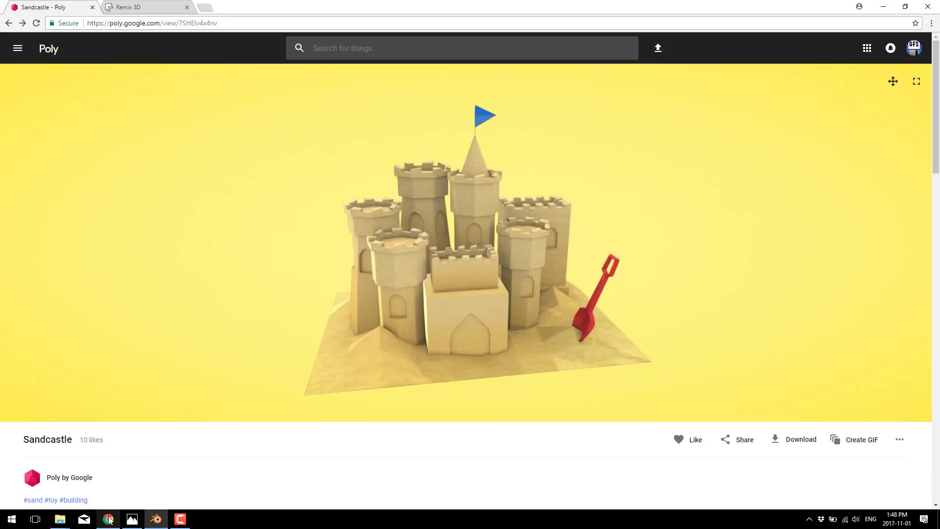
click(19, 56)
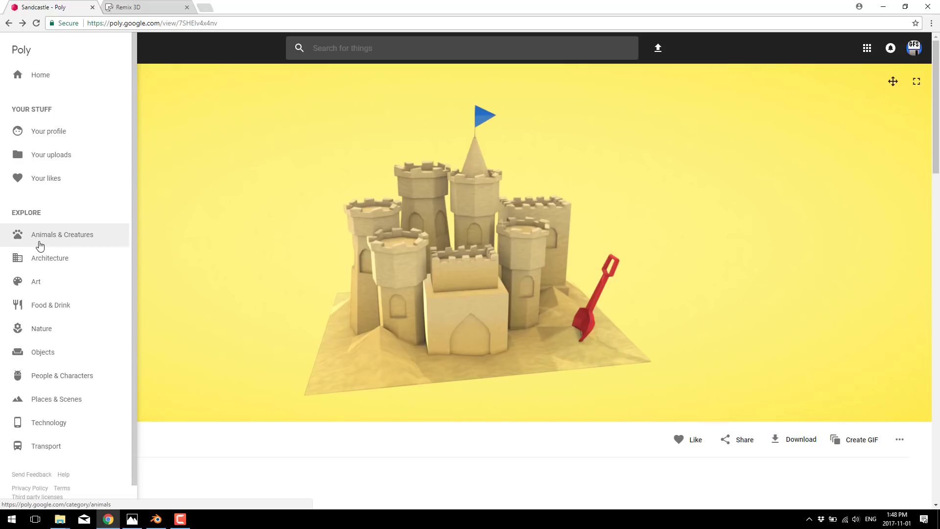
click(53, 255)
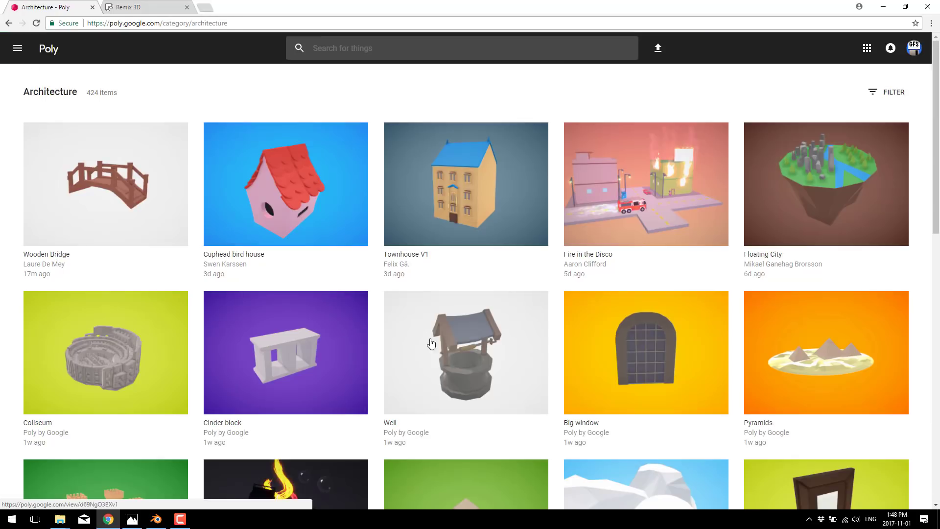
Browse the Architecture models such as Palace, Castle, Bakery and Apartment building
scroll(539, 284, down, 2)
scroll(480, 271, up, 1)
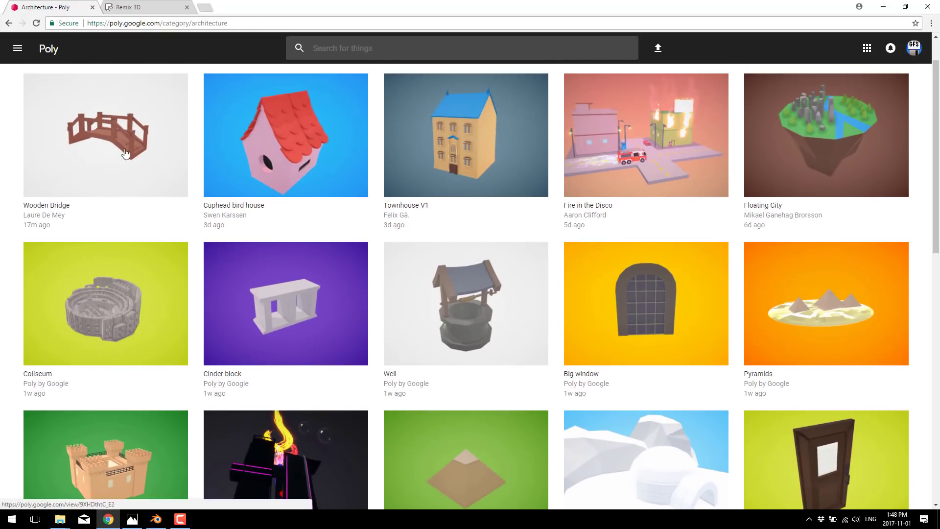
scroll(475, 269, down, 8)
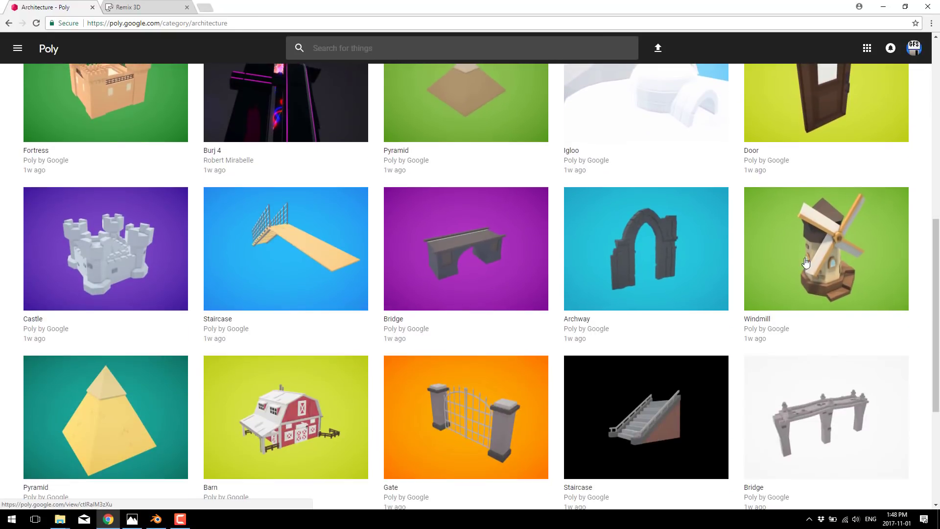
scroll(473, 267, down, 6)
scroll(457, 320, down, 2)
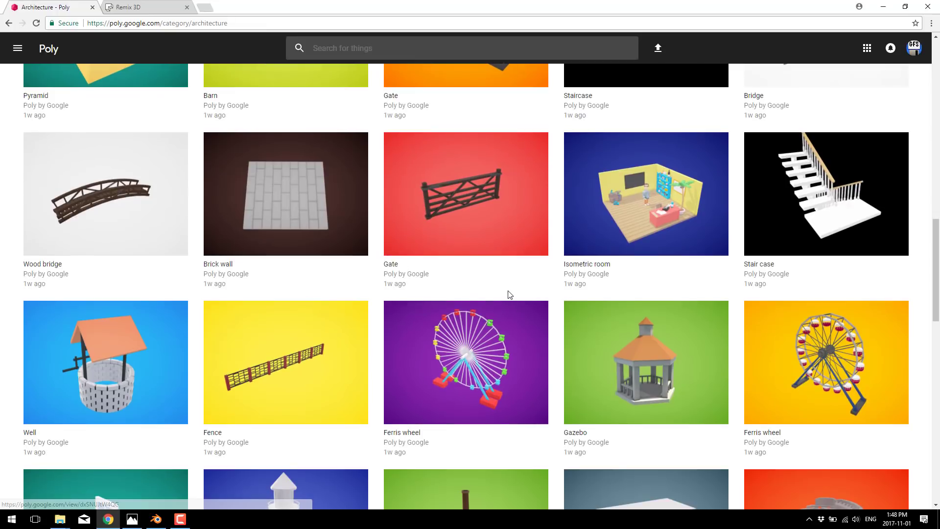
scroll(509, 293, down, 2)
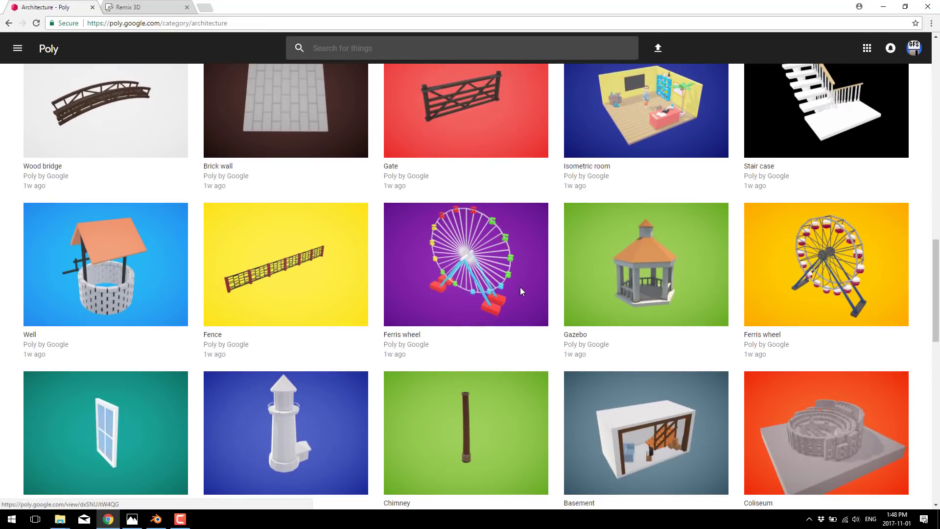
scroll(515, 288, down, 3)
scroll(508, 285, down, 5)
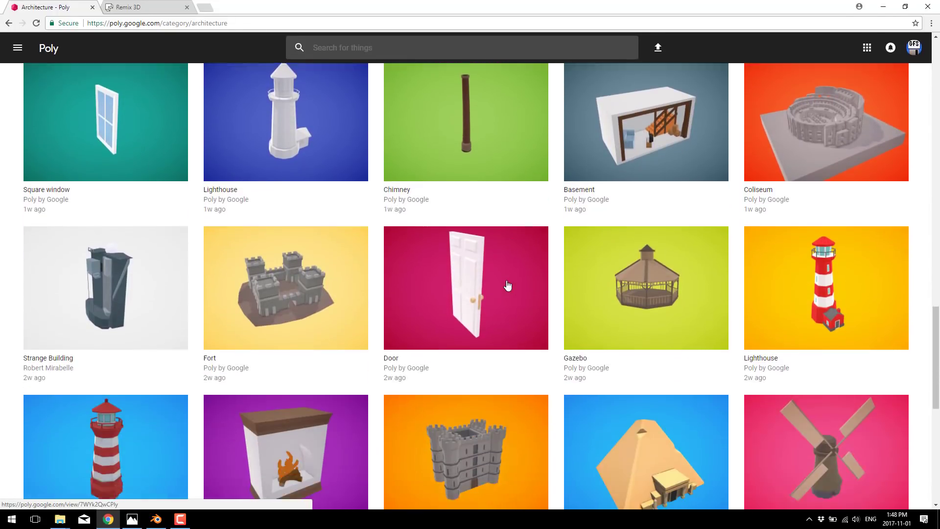
scroll(504, 286, down, 3)
scroll(503, 287, down, 10)
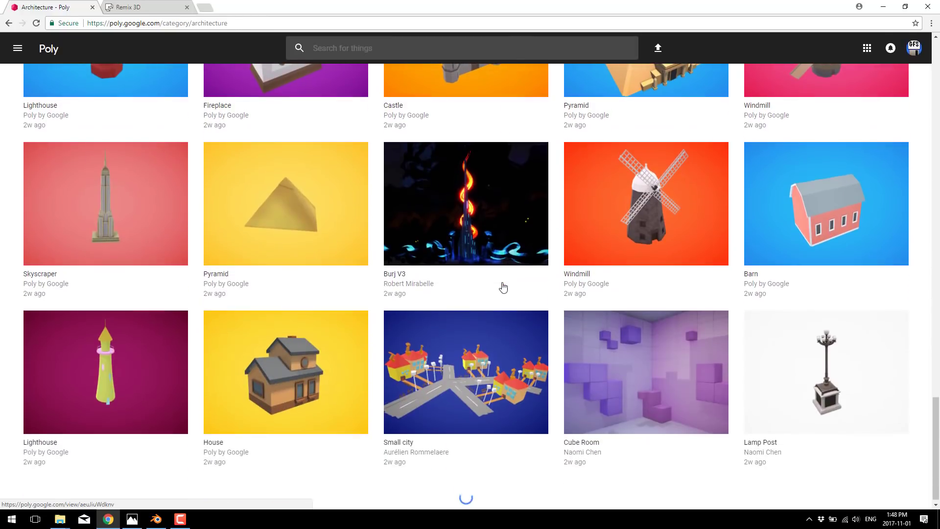
scroll(503, 288, down, 7)
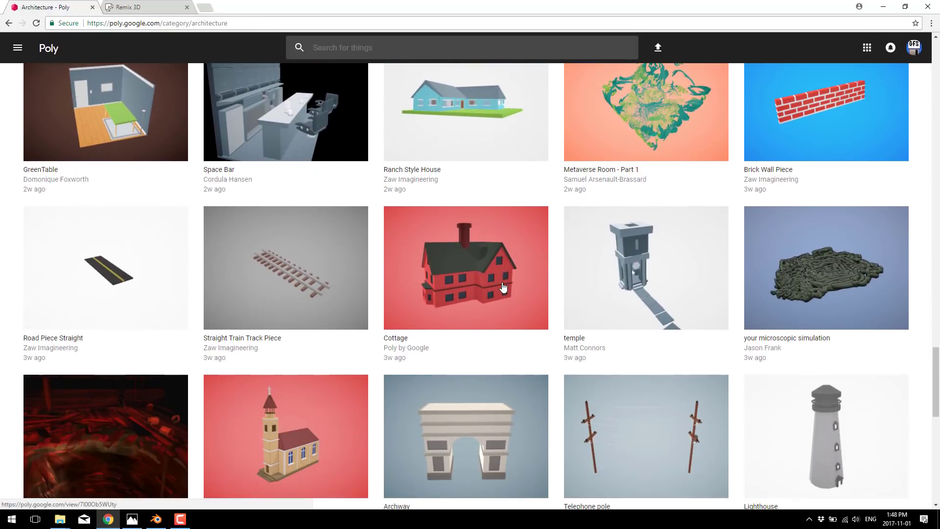
scroll(501, 289, down, 5)
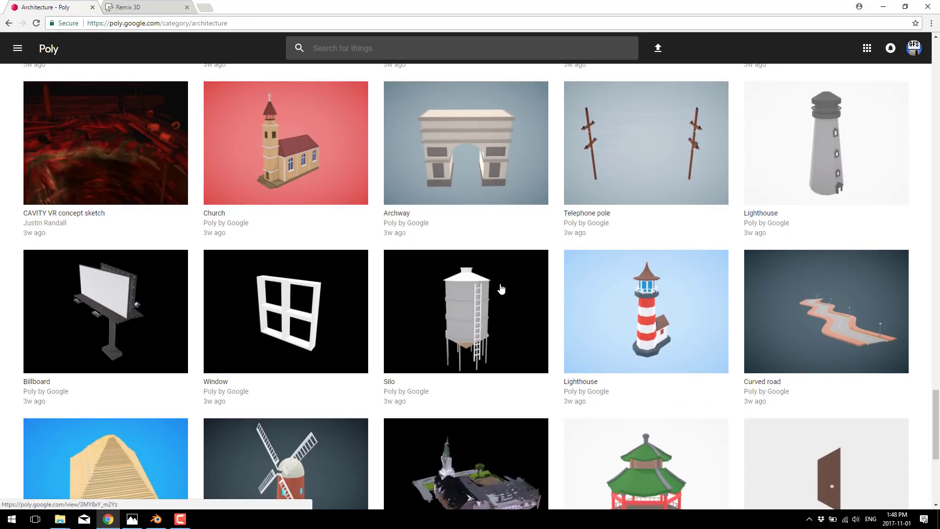
scroll(501, 288, down, 2)
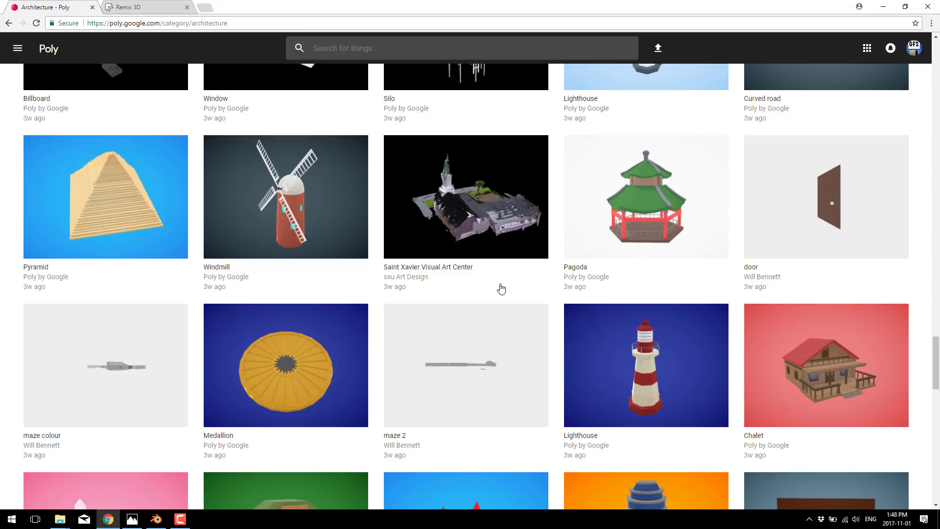
scroll(519, 276, down, 10)
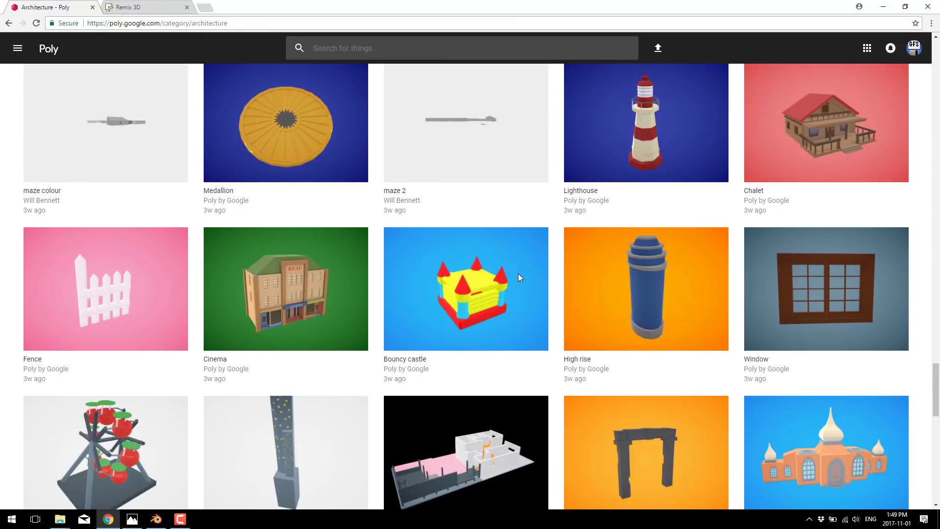
scroll(523, 278, down, 4)
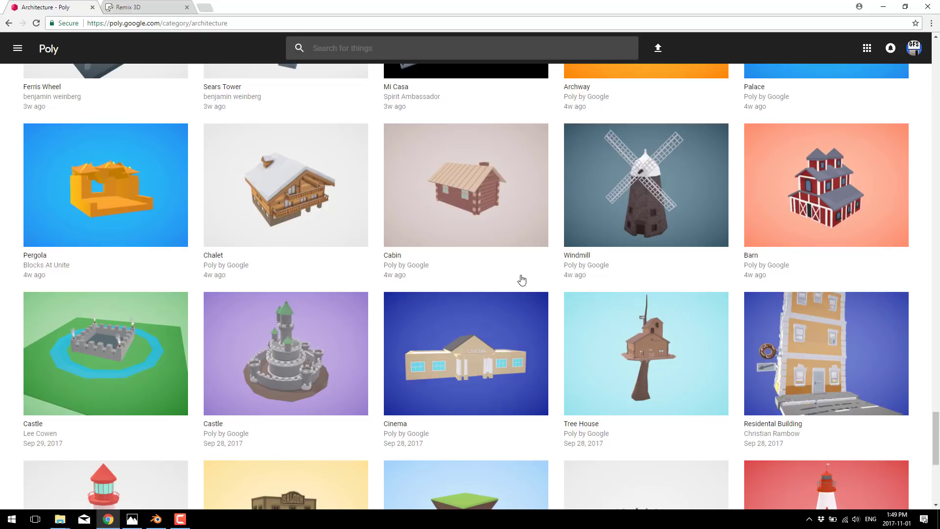
scroll(547, 281, down, 10)
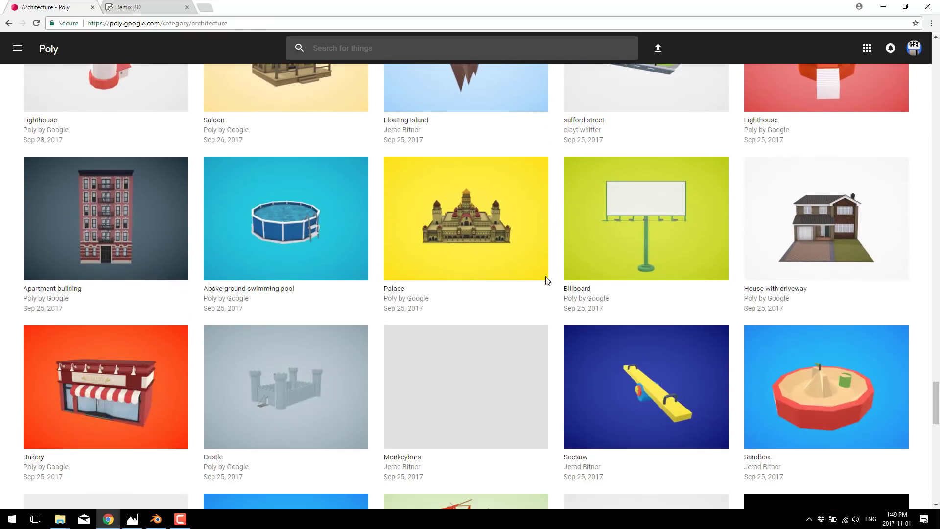
scroll(547, 280, down, 6)
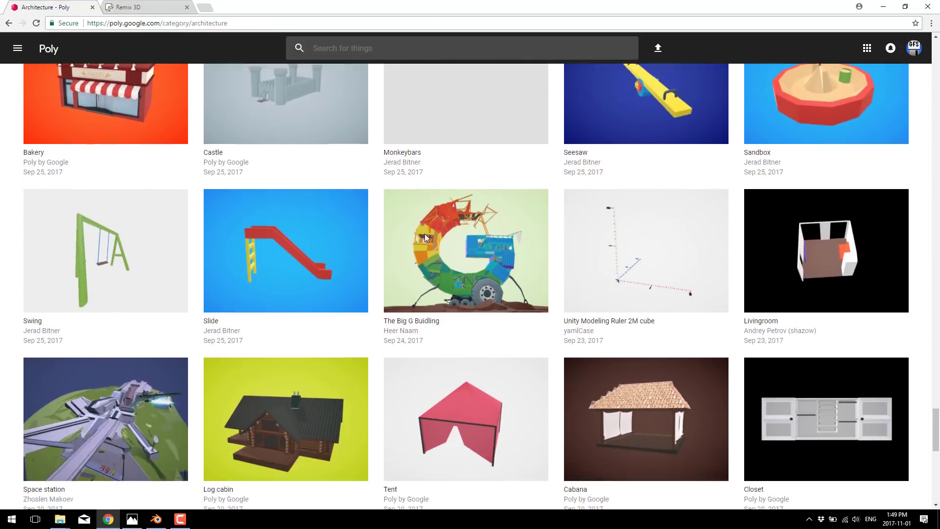
scroll(424, 235, down, 4)
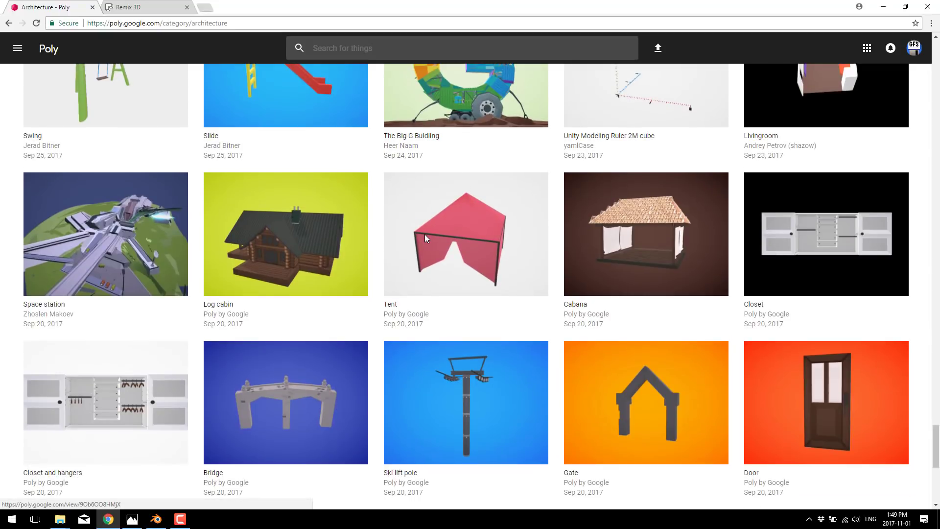
scroll(425, 196, up, 10)
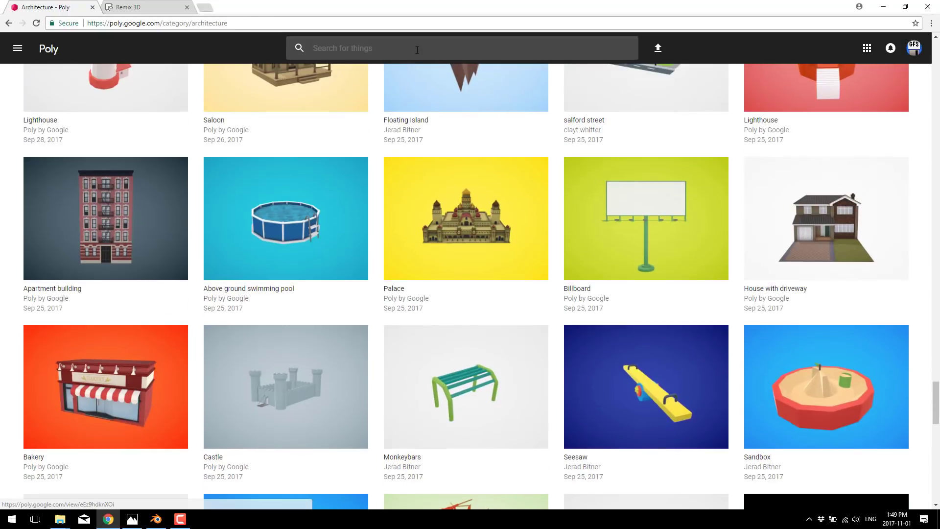
Search Poly for 'boat' and look through the 76 results
click(418, 50)
text(boat)
key(Return)
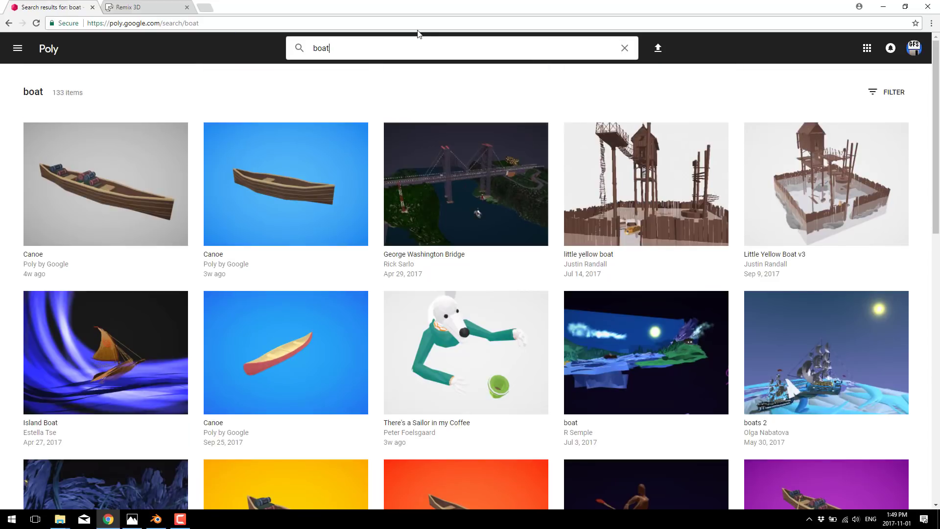
scroll(375, 200, down, 1)
scroll(375, 200, down, 13)
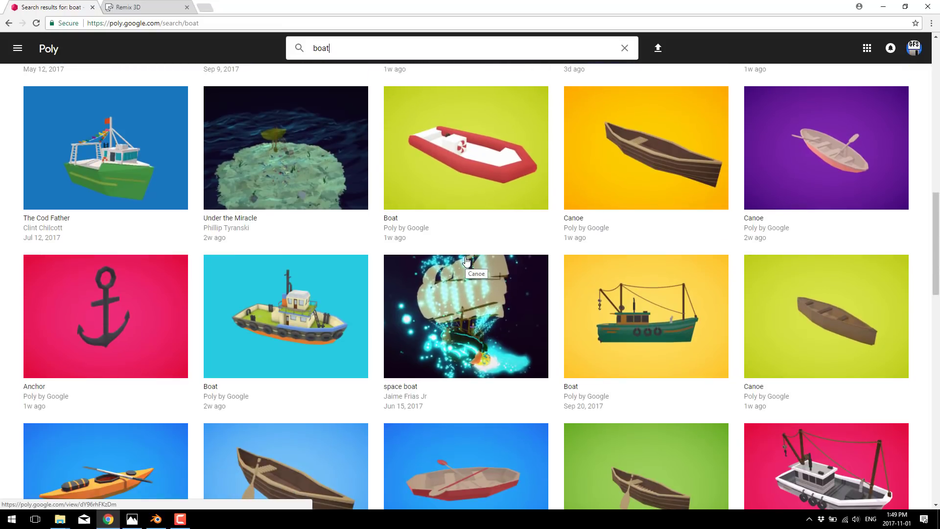
scroll(466, 261, down, 2)
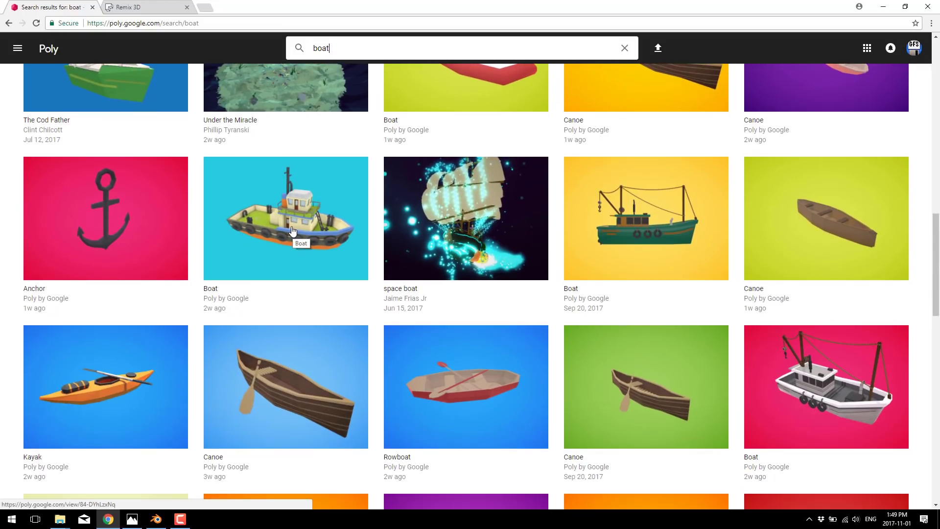
scroll(554, 174, down, 15)
scroll(487, 224, up, 7)
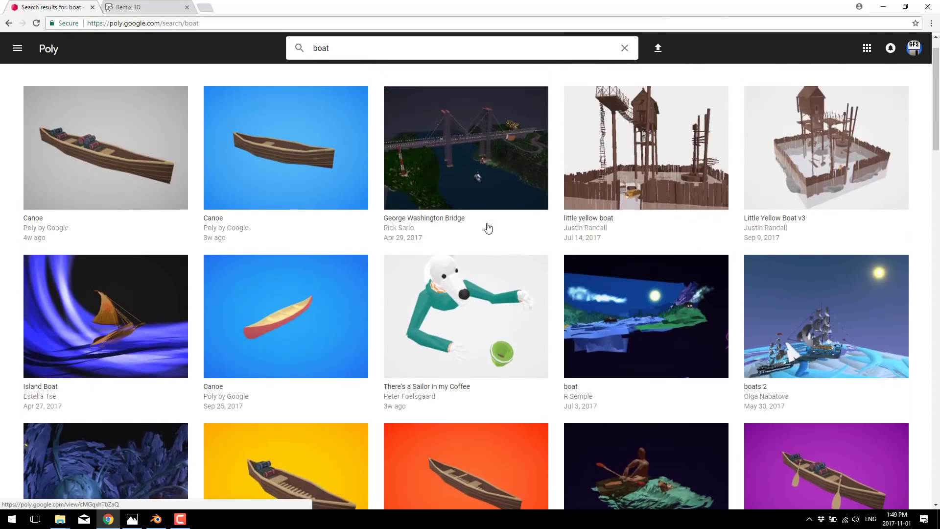
scroll(487, 228, up, 2)
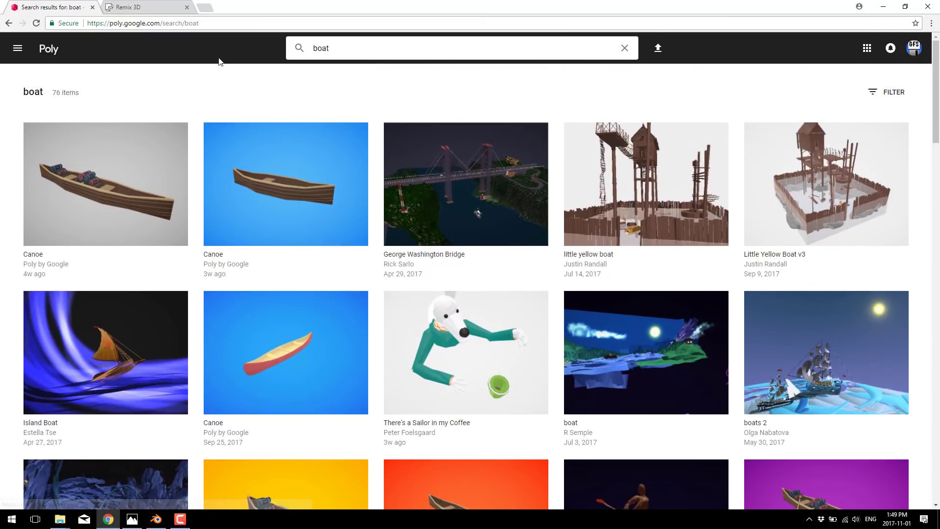
Filter the boat results to Remixable models only
click(878, 92)
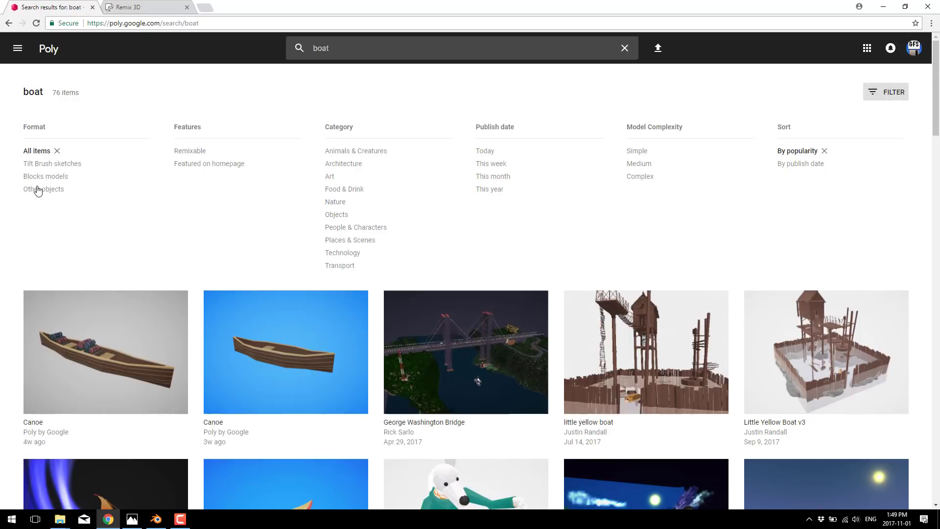
click(193, 155)
scroll(433, 318, down, 5)
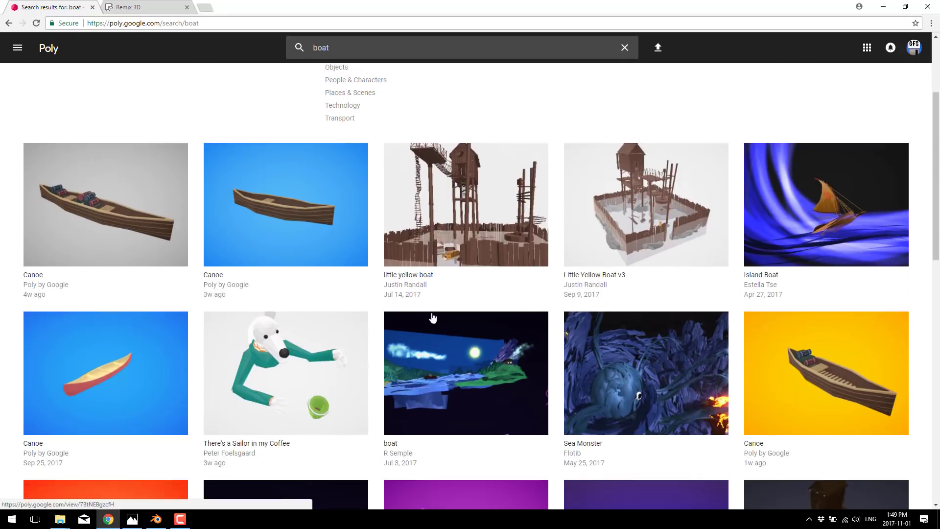
scroll(433, 318, down, 3)
scroll(336, 257, up, 7)
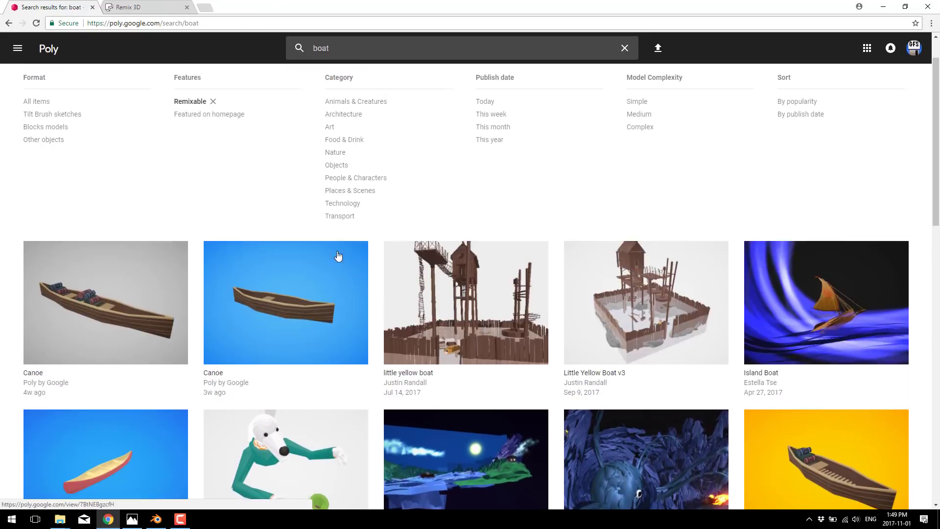
Set the format filter to Other objects, leaving 51 boat items
click(43, 127)
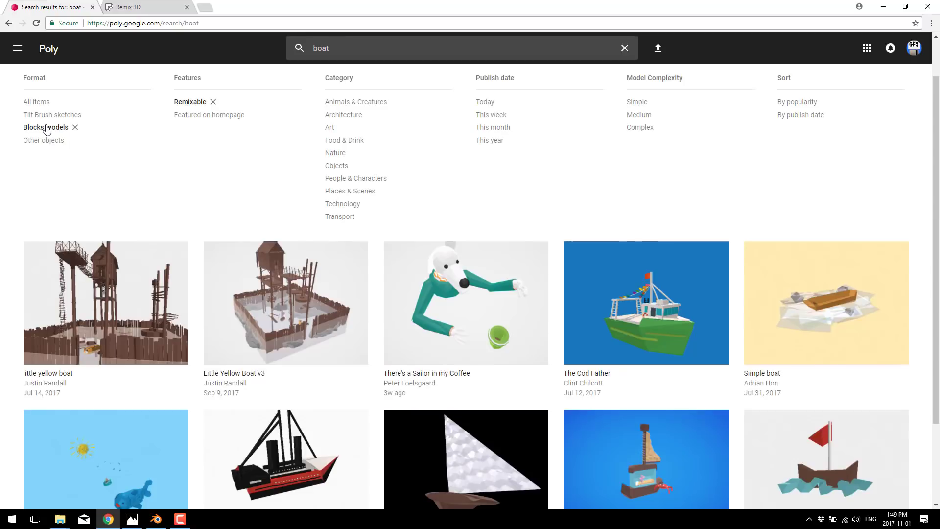
click(49, 139)
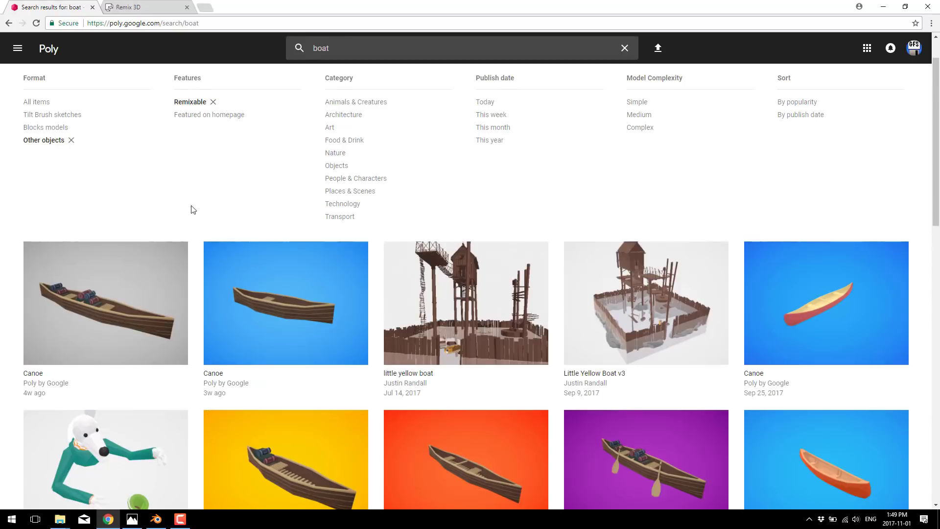
scroll(479, 319, down, 5)
scroll(479, 319, down, 15)
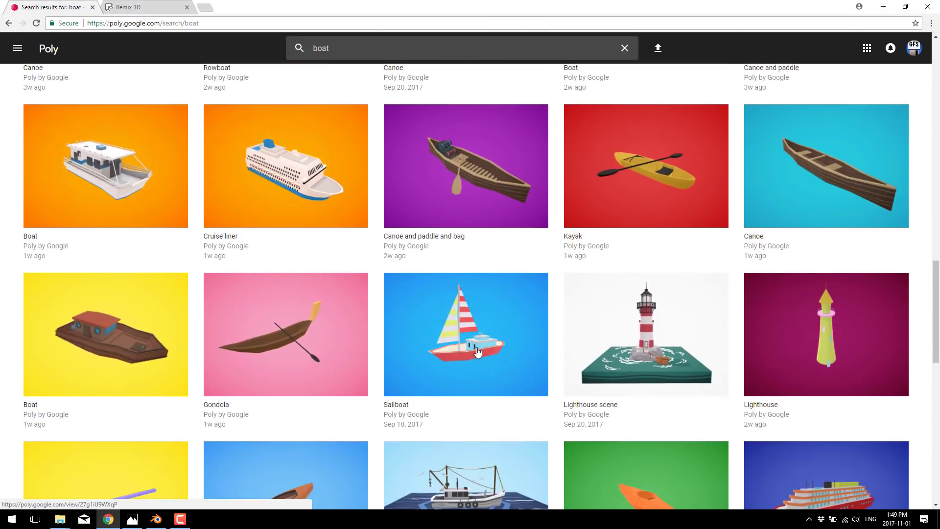
scroll(460, 385, down, 9)
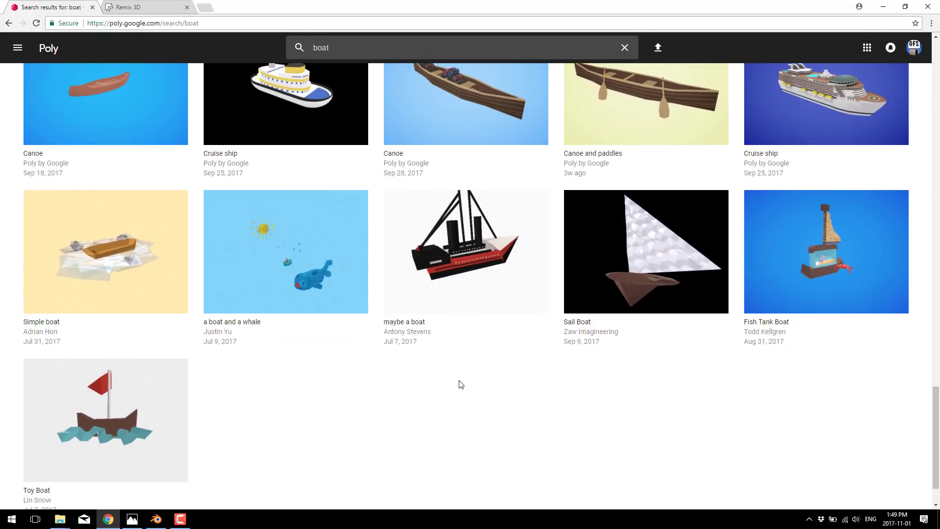
scroll(721, 142, up, 20)
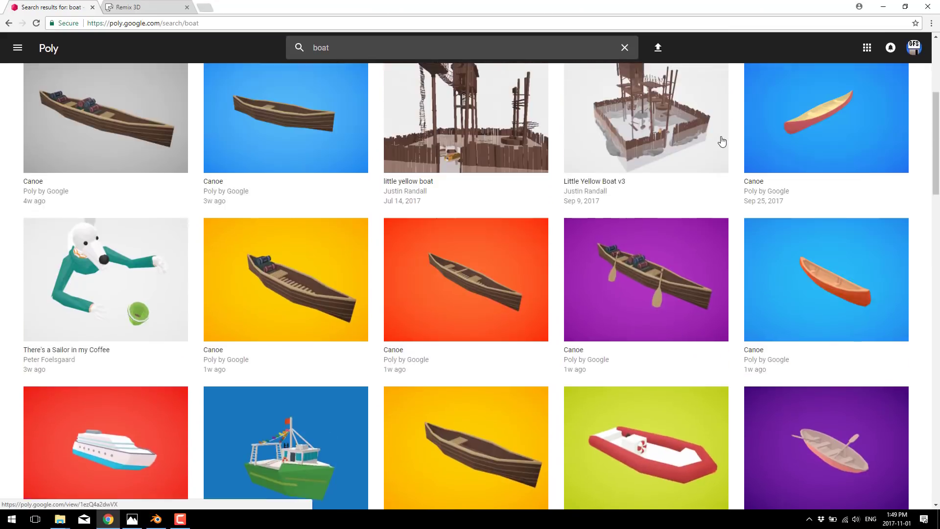
scroll(721, 142, up, 5)
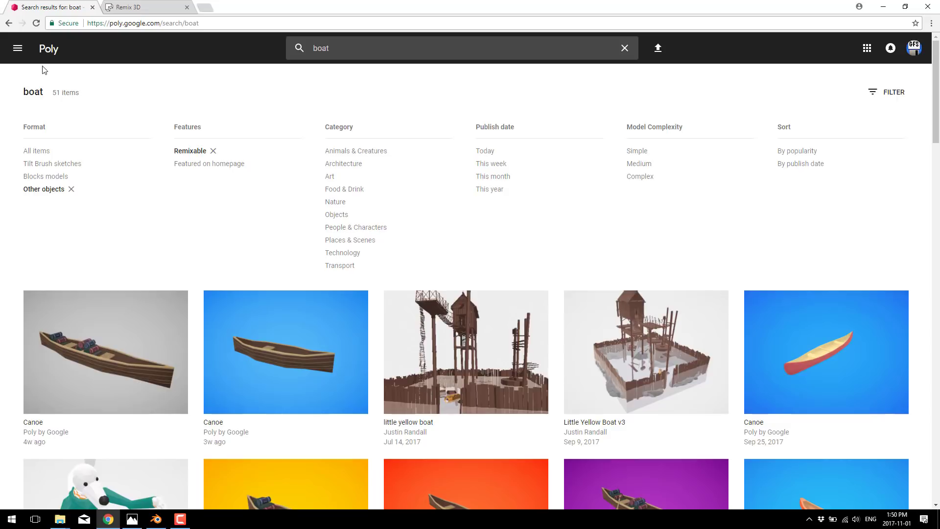
Cancel the Upload a 3D object dialog and open the site navigation panel
click(660, 49)
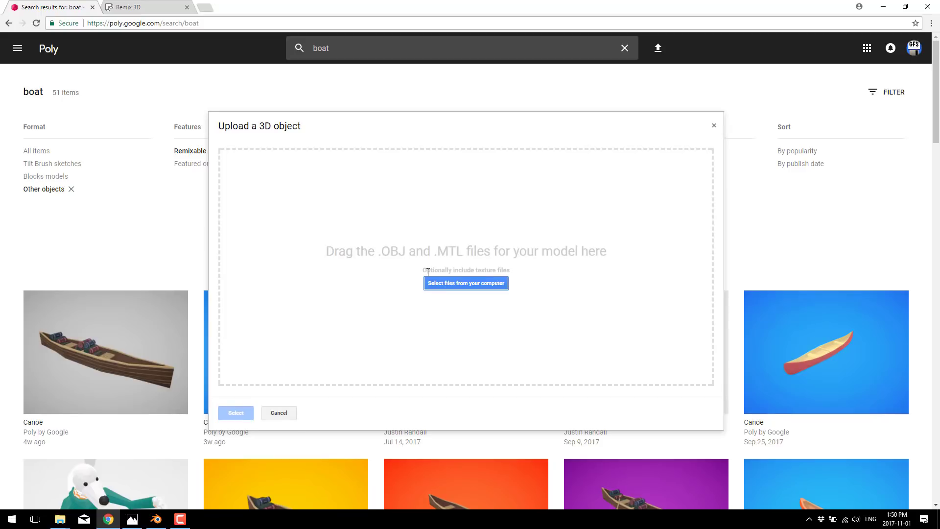
click(281, 414)
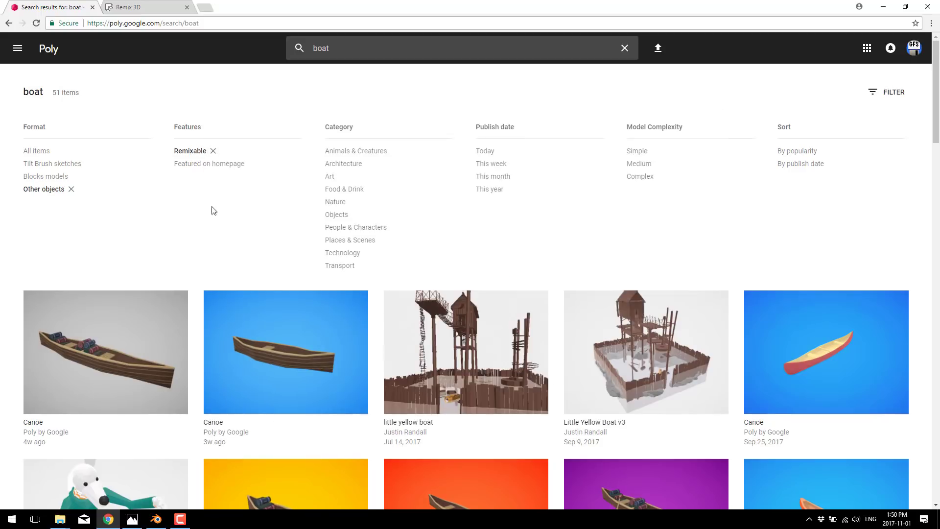
click(18, 48)
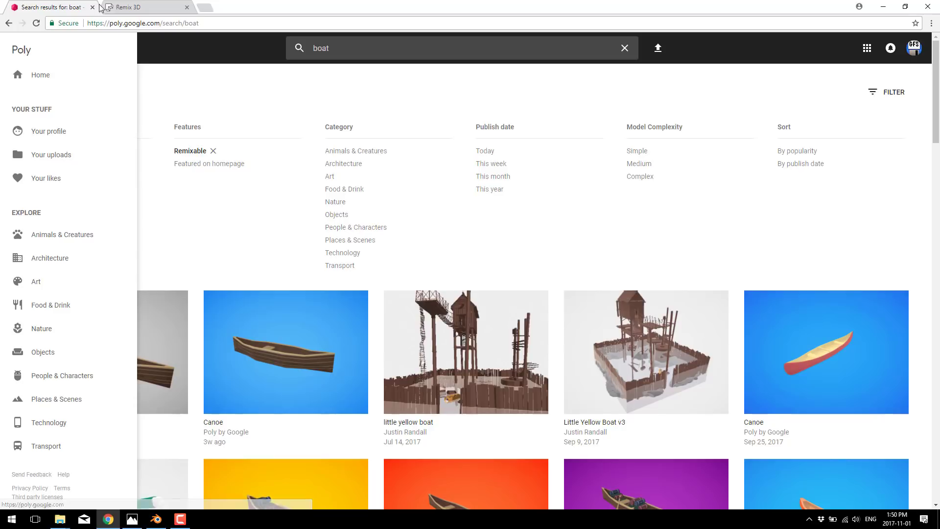
Look over the Remix 3D home page, then return to the Female Astro Explorer Chest page
click(128, 7)
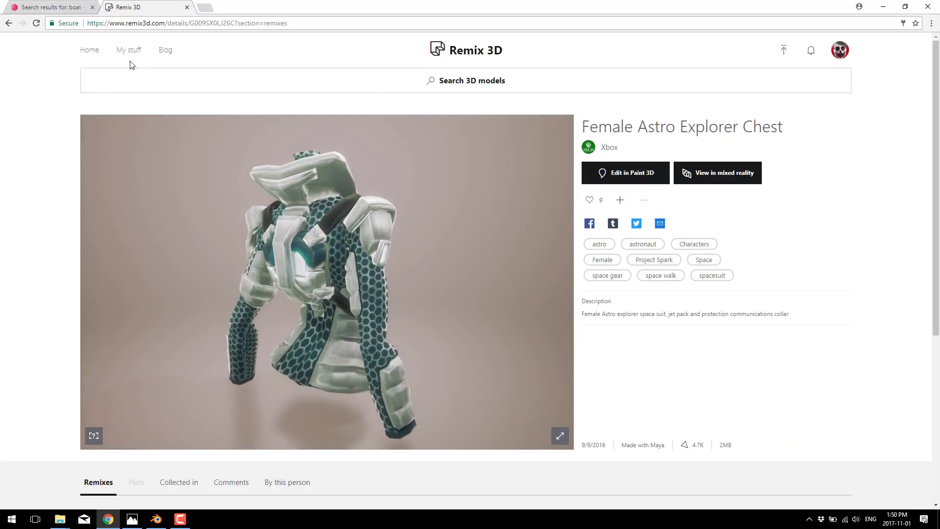
click(89, 51)
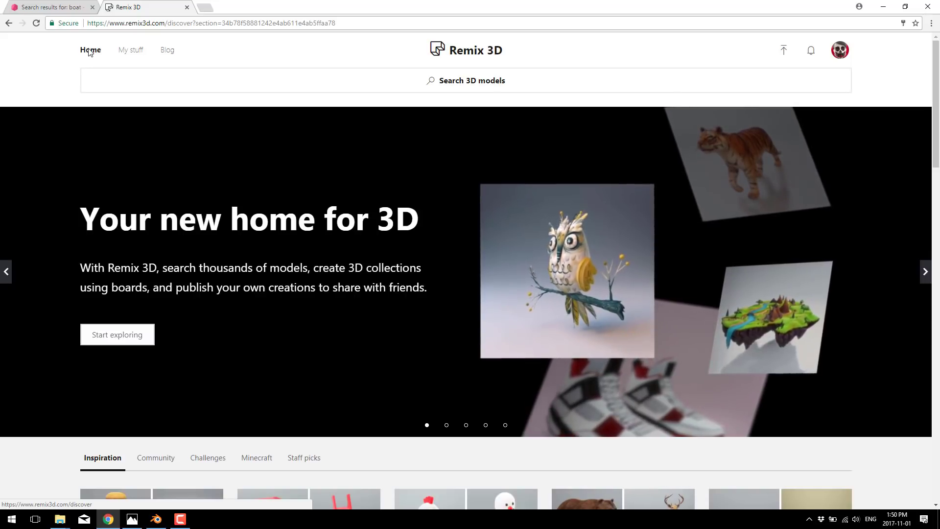
scroll(349, 217, down, 7)
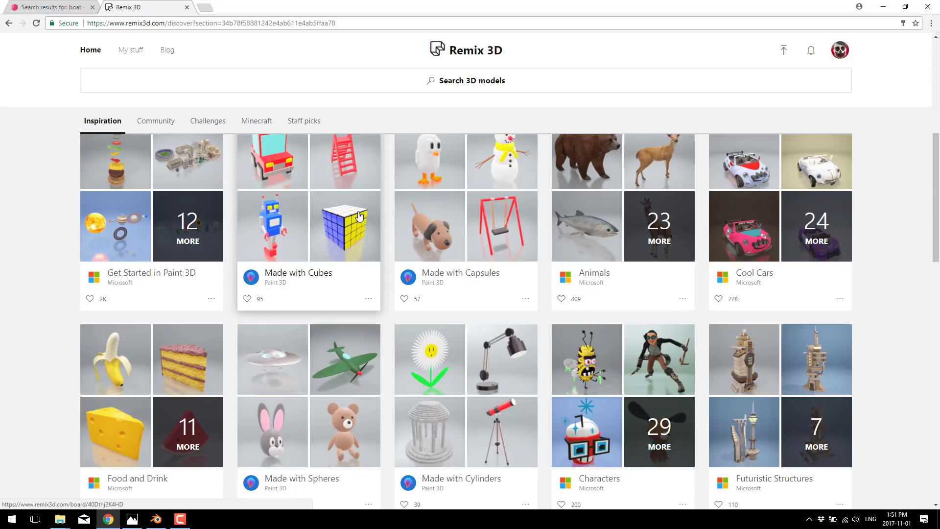
key(alt+Left)
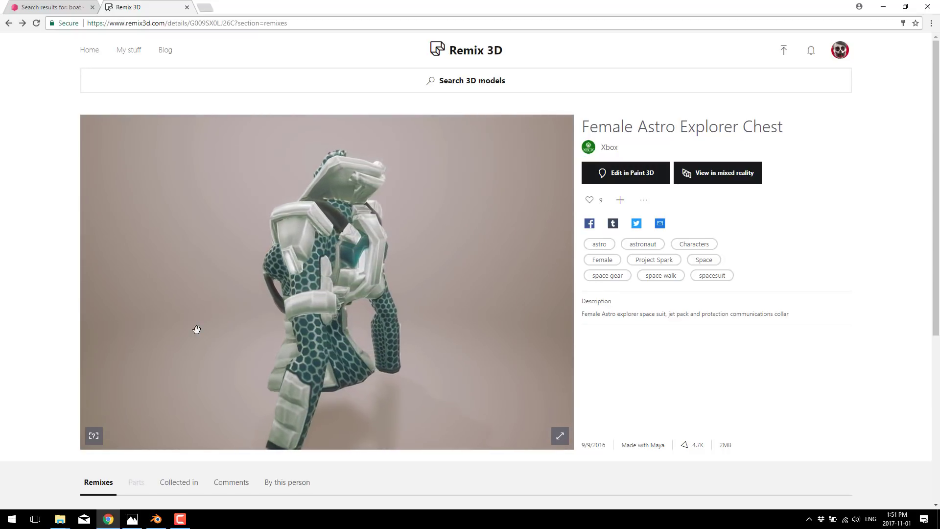
click(629, 173)
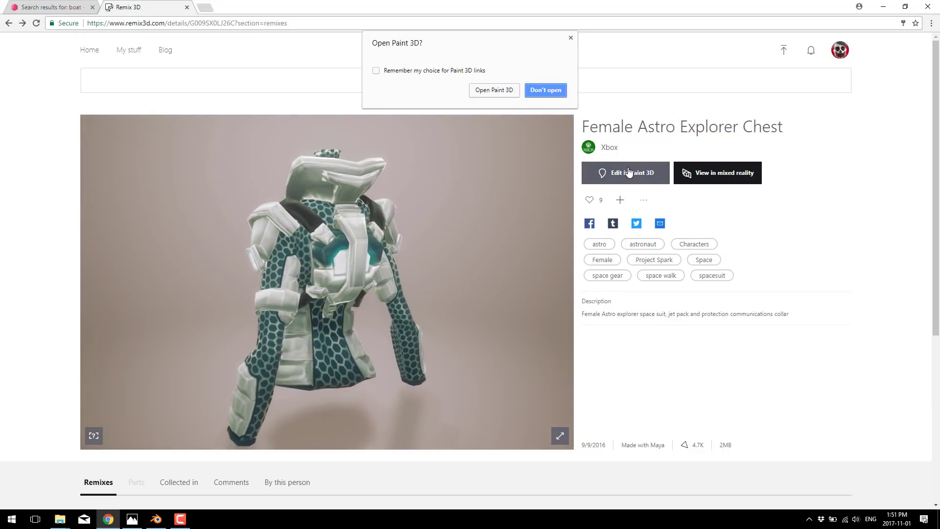
click(495, 92)
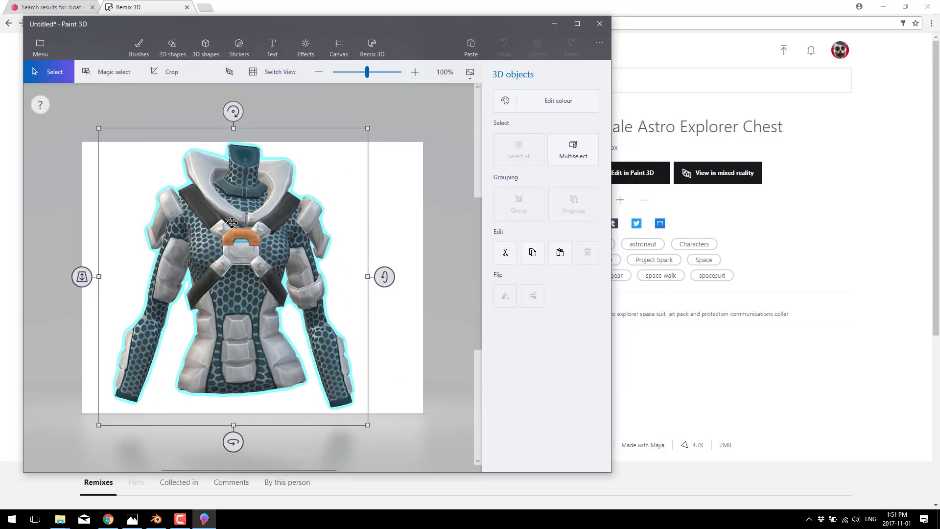
click(41, 47)
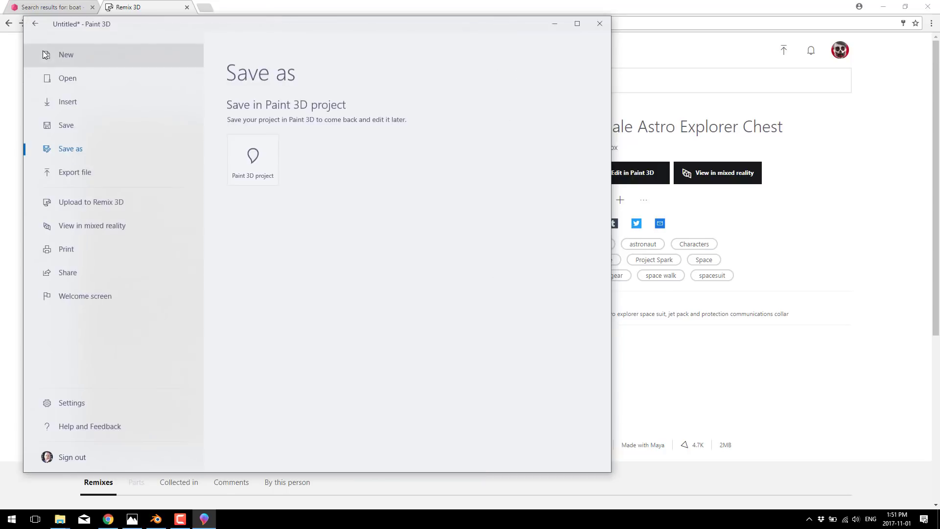
click(82, 176)
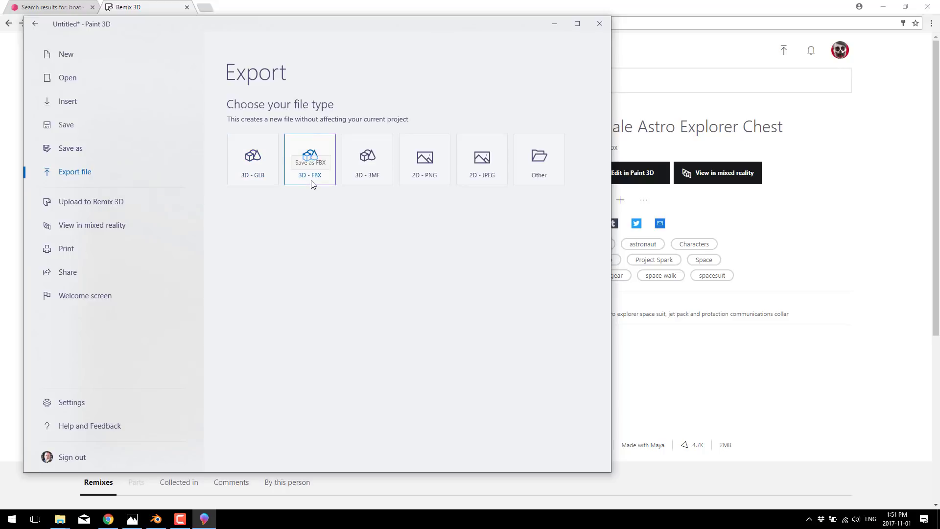
click(601, 25)
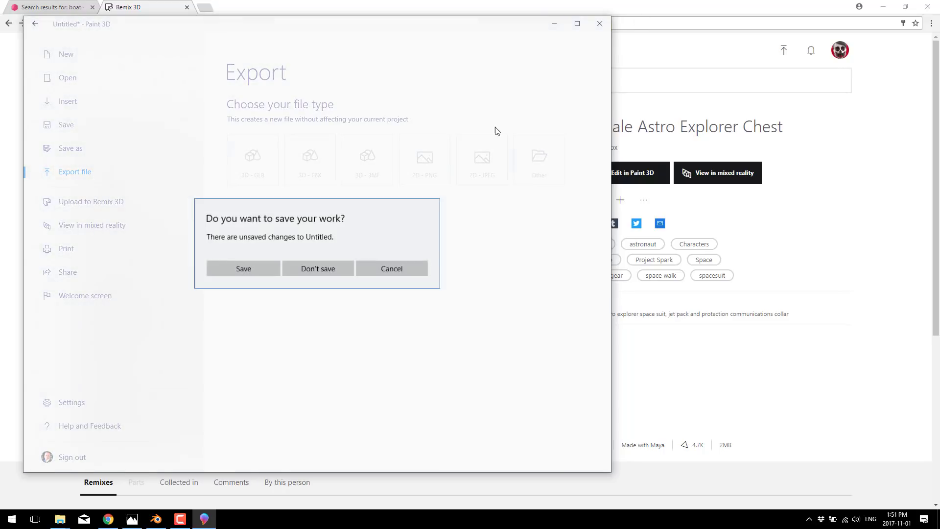
click(311, 275)
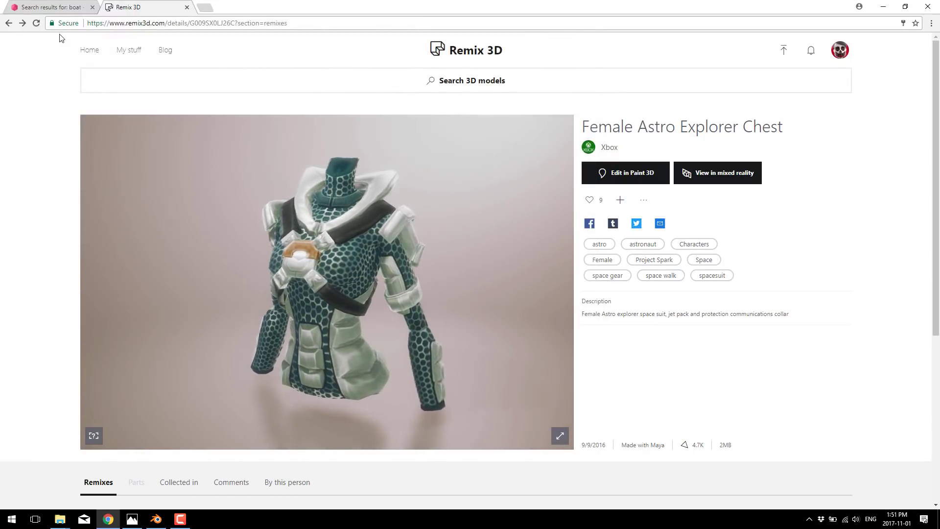
Switch to the Poly 'Search results for: boat' tab
click(69, 9)
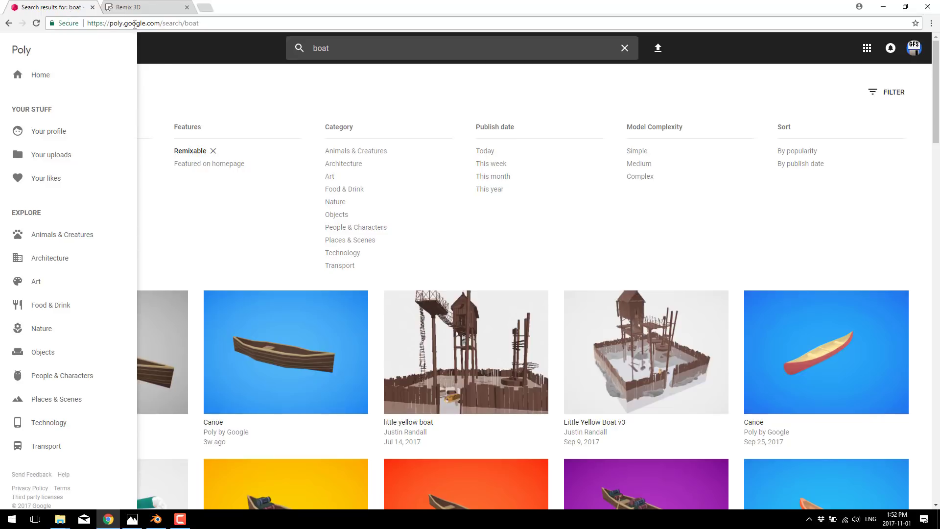
click(147, 7)
click(49, 7)
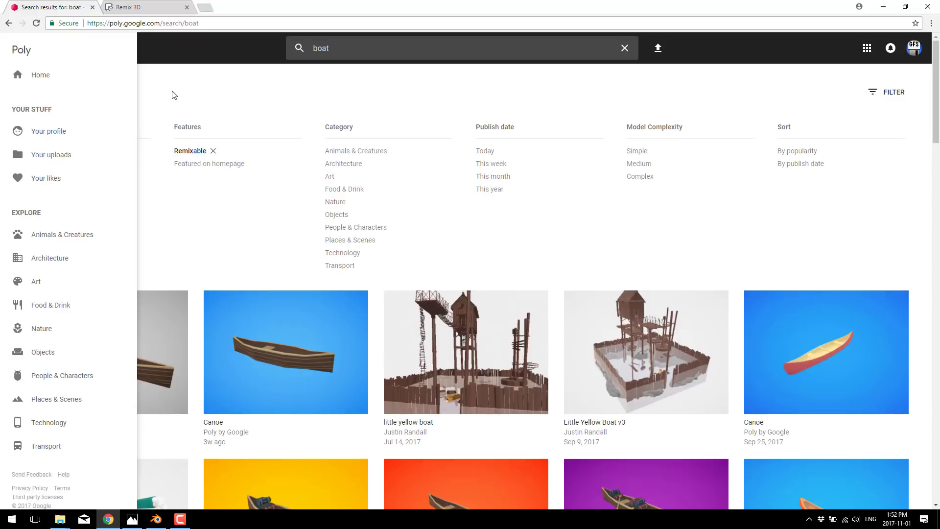